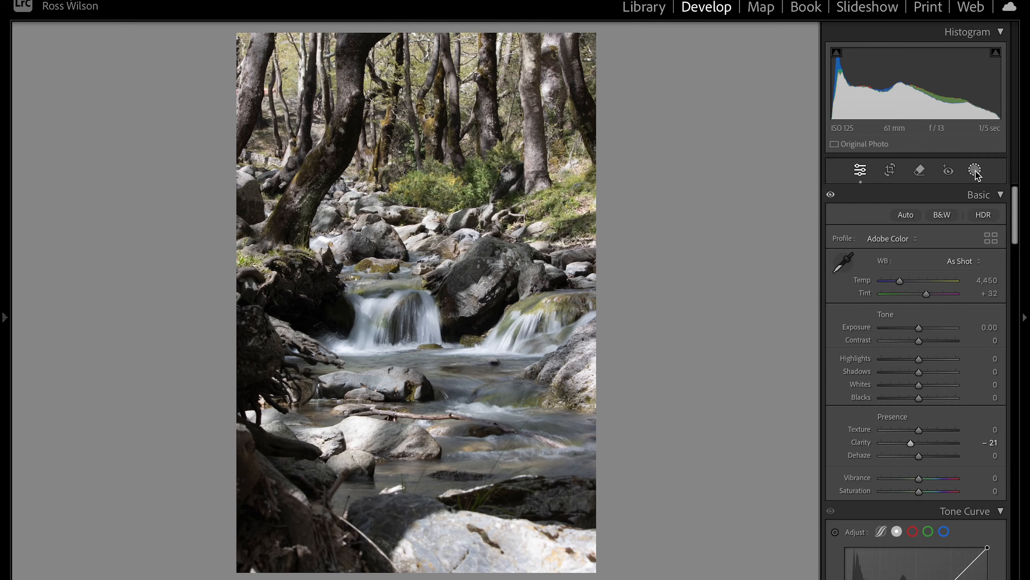
Create a new brush mask with Clarity set to 36
left_click(975, 170)
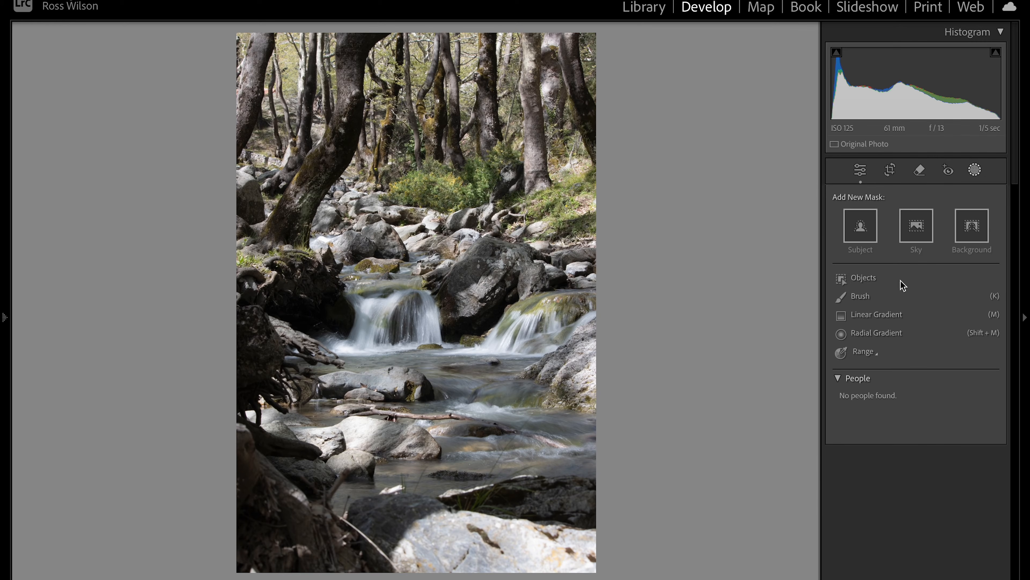
left_click(860, 299)
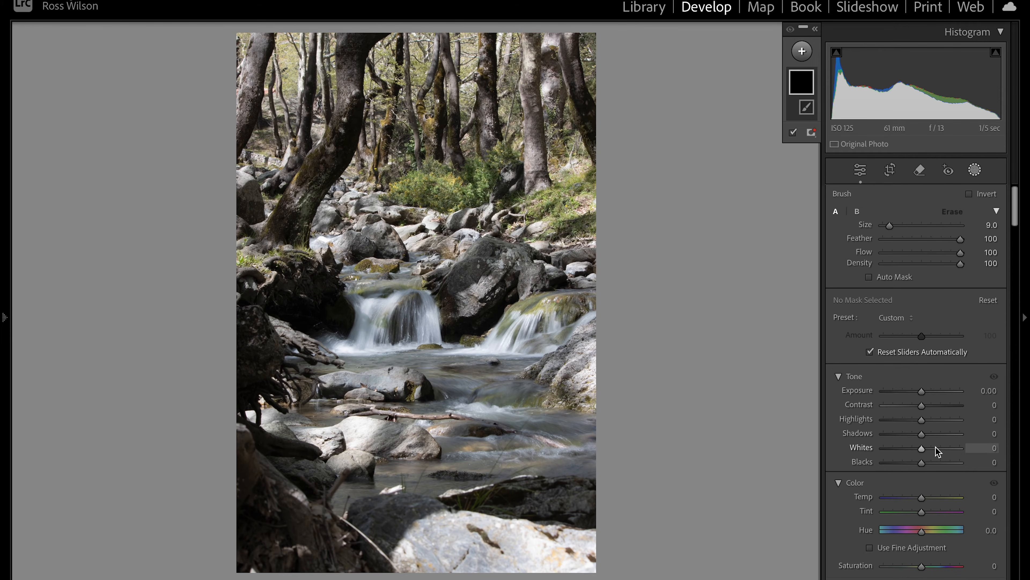
scroll(937, 451, "down", 5)
scroll(937, 451, "down", 5)
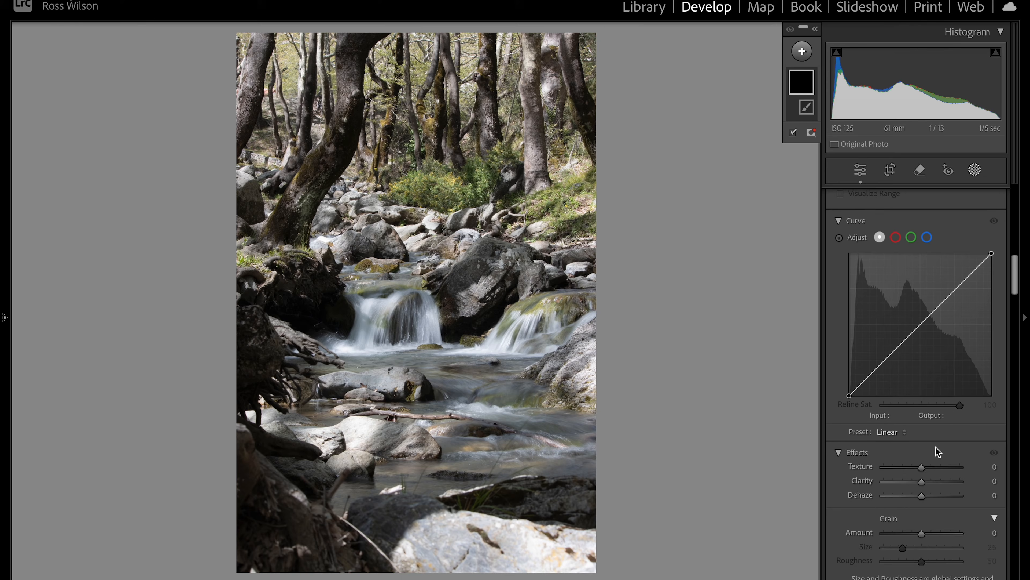
left_click_drag(924, 480, 938, 479)
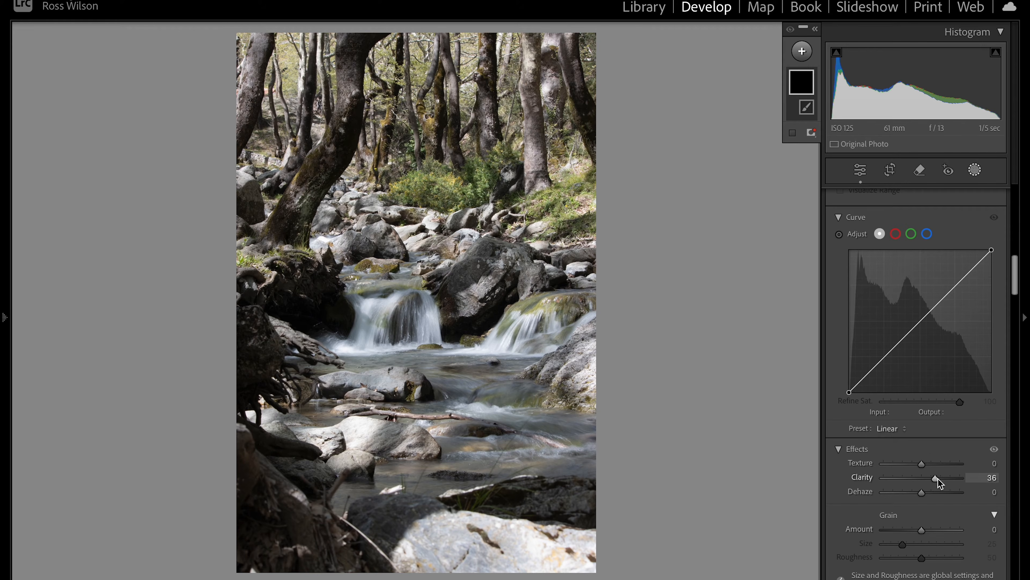
Zoom in and paint the mask over the foreground rock and mid-stream rocks
key("z")
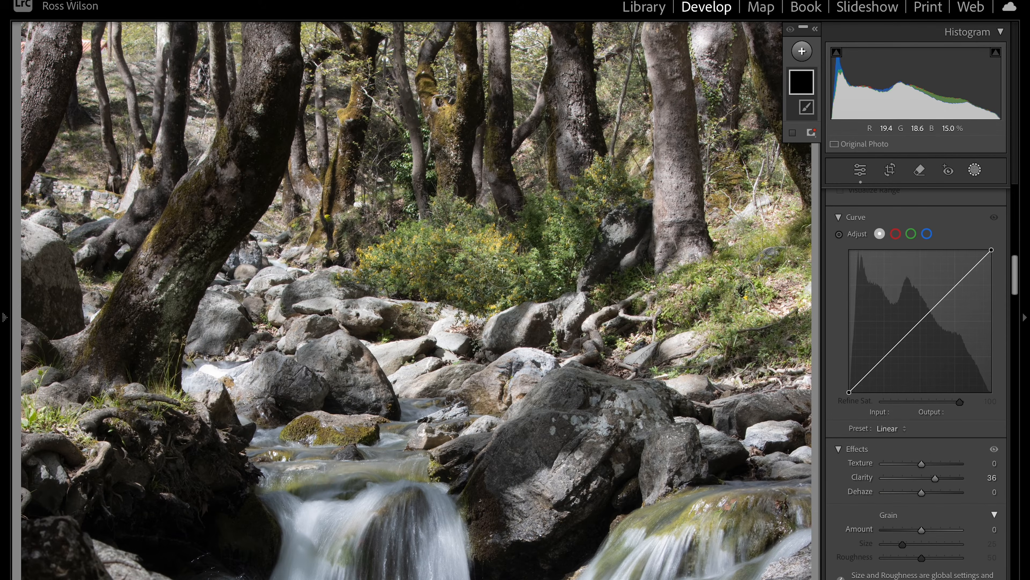
mouse_move(518, 473)
left_mouse_down()
mouse_move(554, 462)
mouse_move(561, 473)
mouse_move(533, 518)
mouse_move(604, 438)
mouse_move(554, 442)
left_mouse_up()
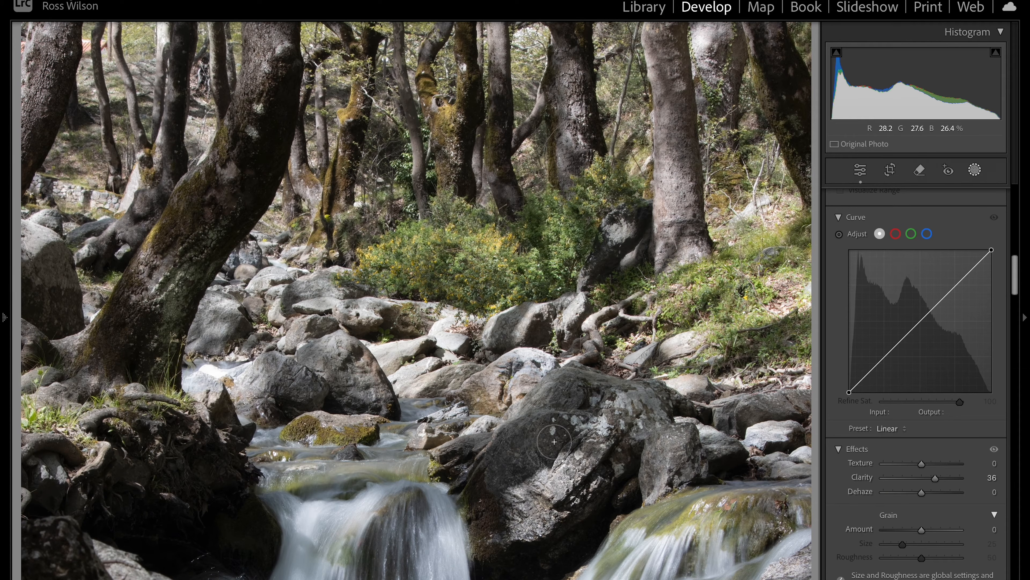
left_click_drag(610, 409, 669, 438)
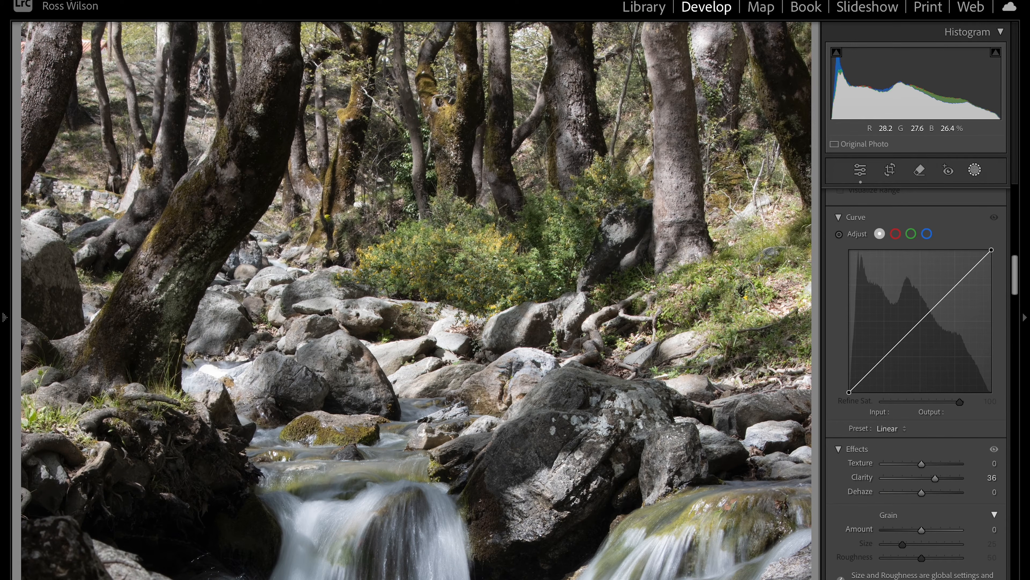
mouse_move(428, 404)
left_mouse_down()
mouse_move(295, 392)
mouse_move(362, 374)
mouse_move(303, 308)
mouse_move(485, 337)
left_mouse_up()
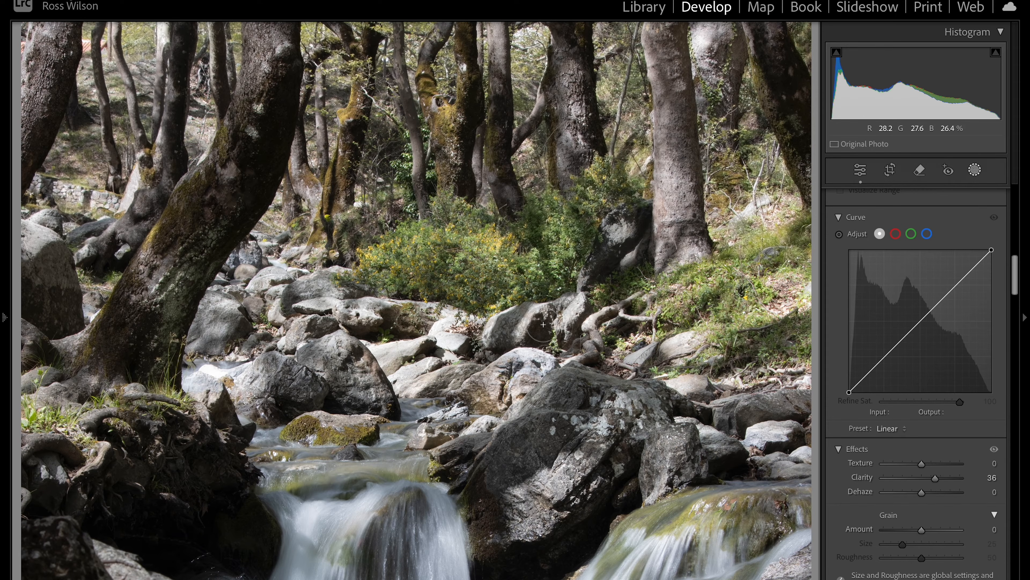
left_click_drag(543, 325, 558, 329)
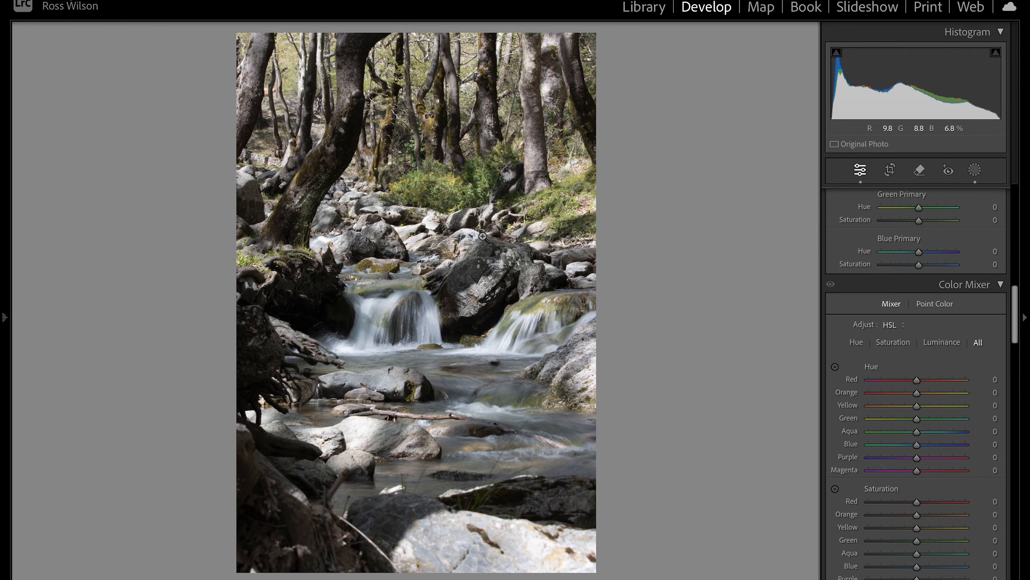
left_click(483, 236)
left_click(474, 318)
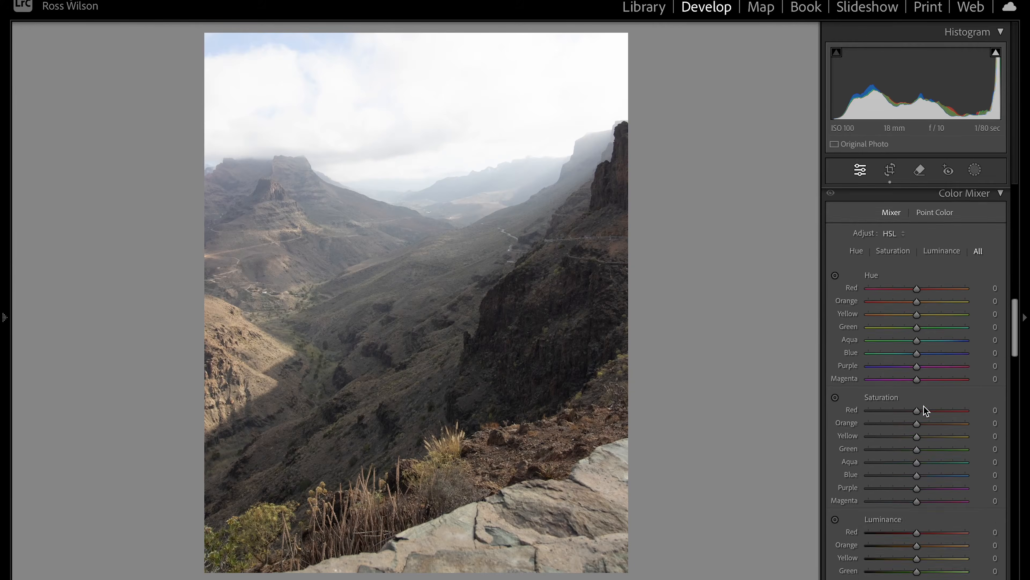
With the HSL targeted adjustment tool, drag the hillside's orange and yellow hues toward reddish-brown
scroll(924, 406, "down", 5)
scroll(924, 406, "down", 4)
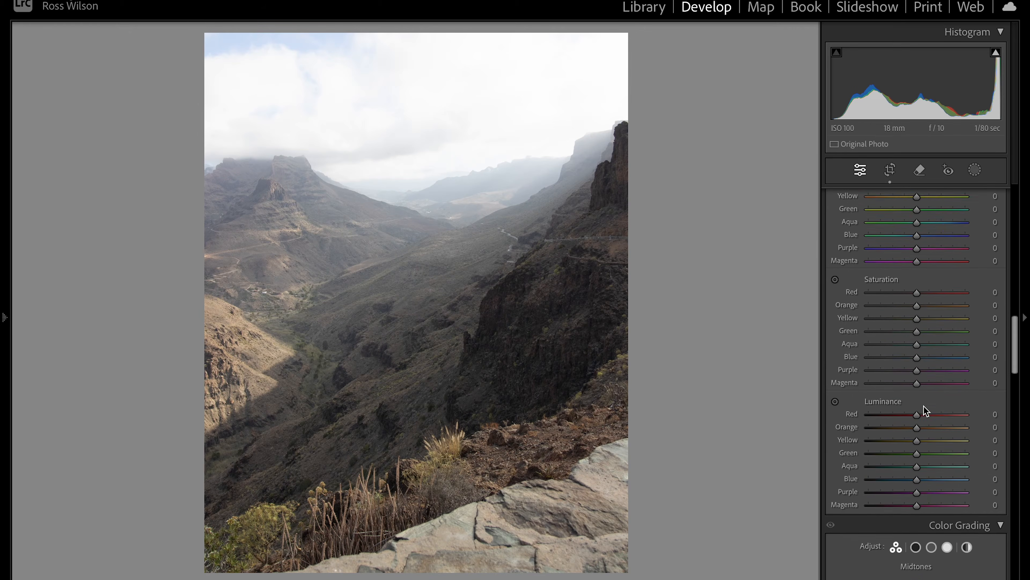
scroll(924, 406, "up", 3)
scroll(924, 406, "up", 3)
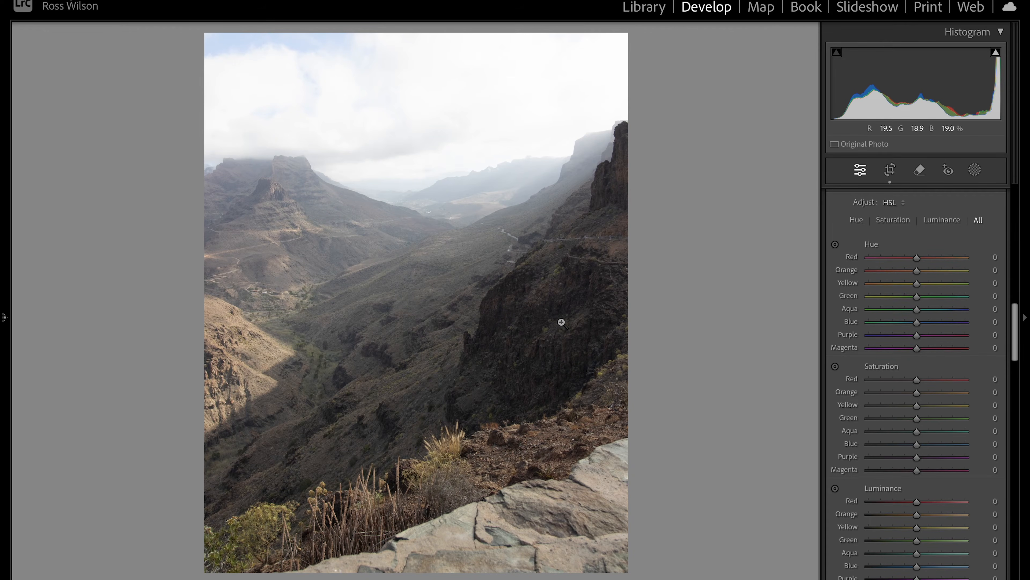
scroll(997, 206, "up", 3)
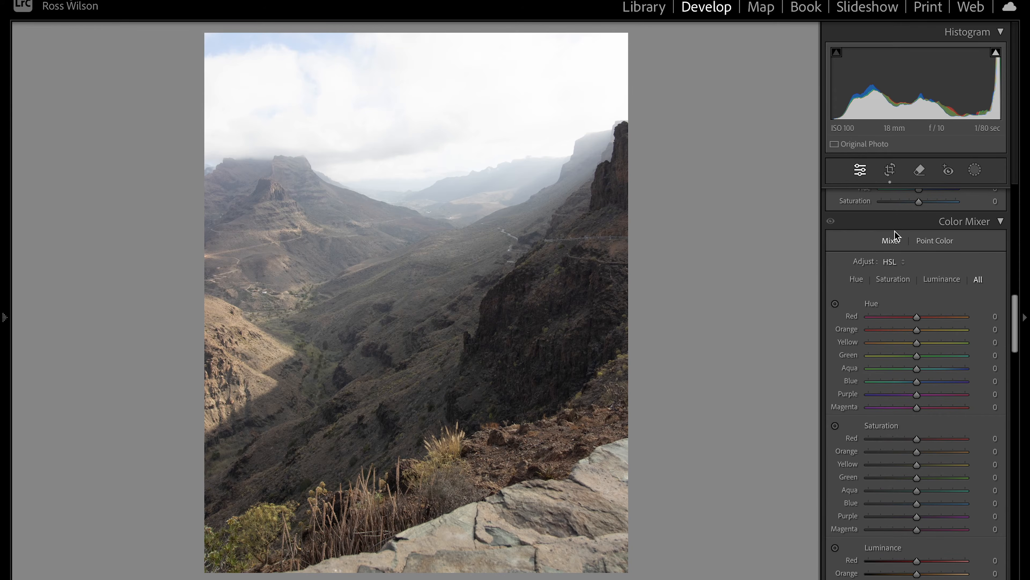
left_click(834, 303)
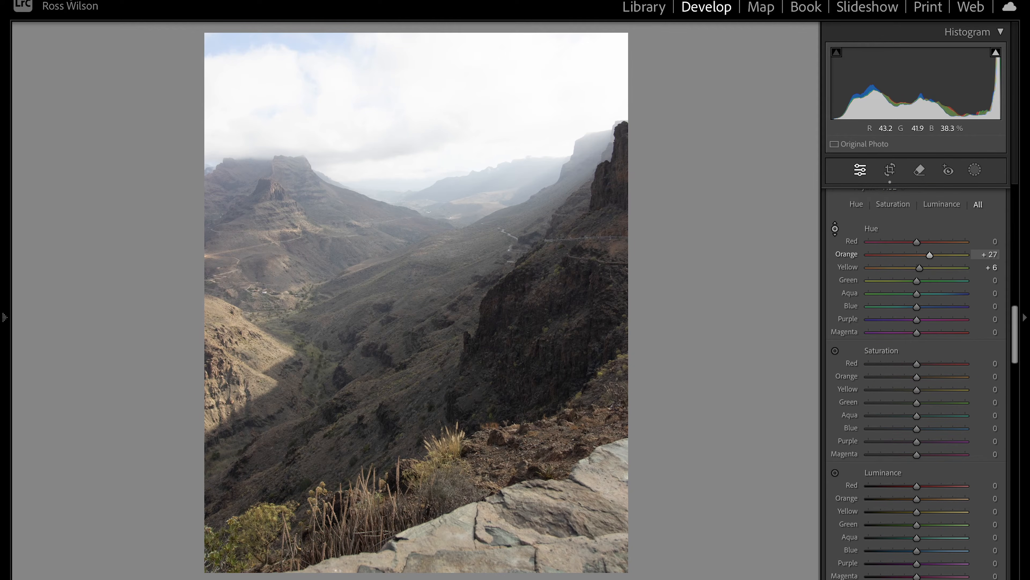
left_click_drag(264, 336, 263, 314)
left_click_drag(353, 316, 354, 368)
Reset Yellow hue to 0, then set Green hue to -61 and Yellow hue to -24
scroll(887, 265, "up", 3)
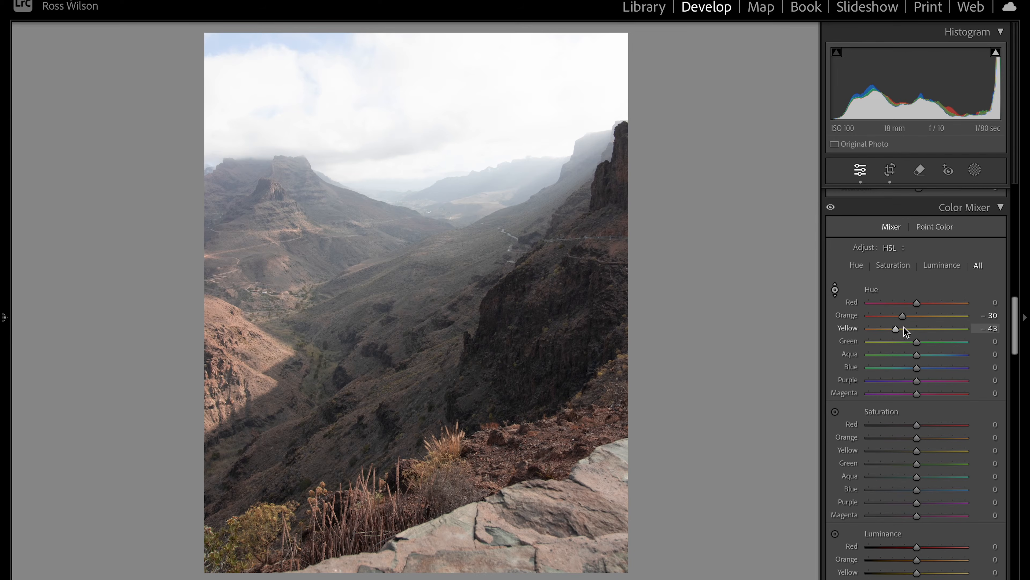
double_click(899, 327)
left_click(835, 289)
left_click_drag(917, 342, 887, 343)
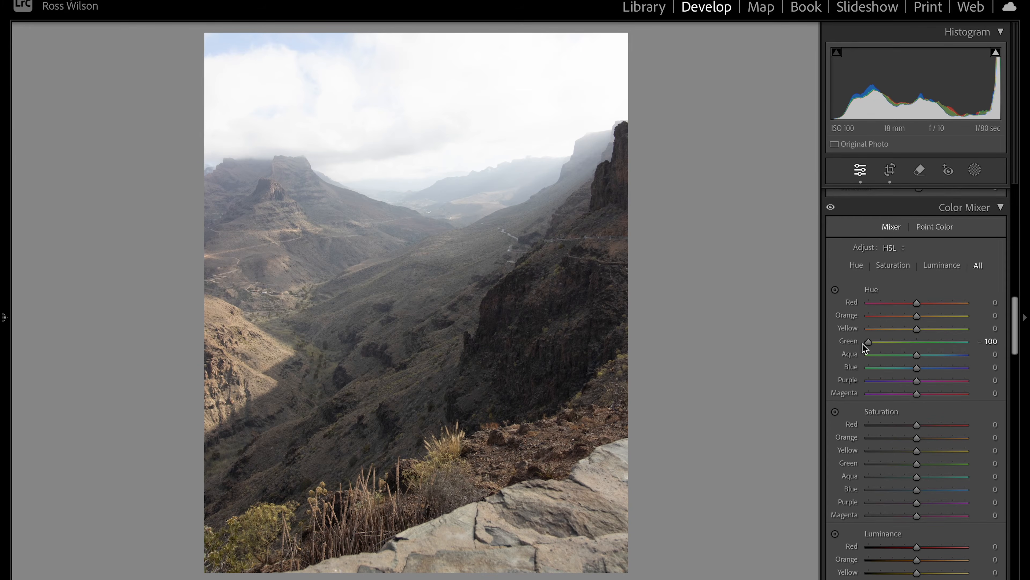
left_click_drag(917, 329, 906, 330)
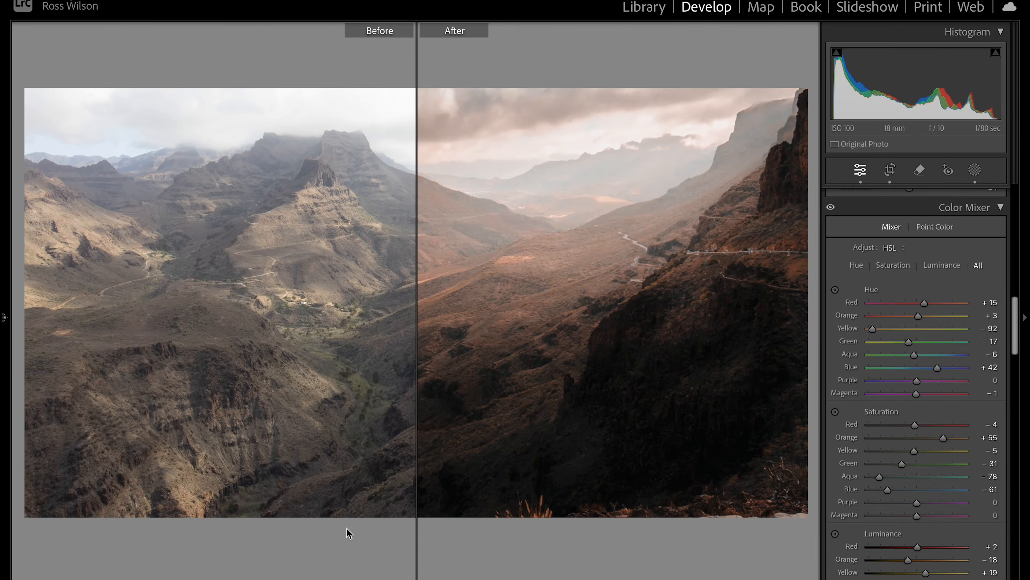
Show the edit left/right against the original, then return to the single edited view
key("y")
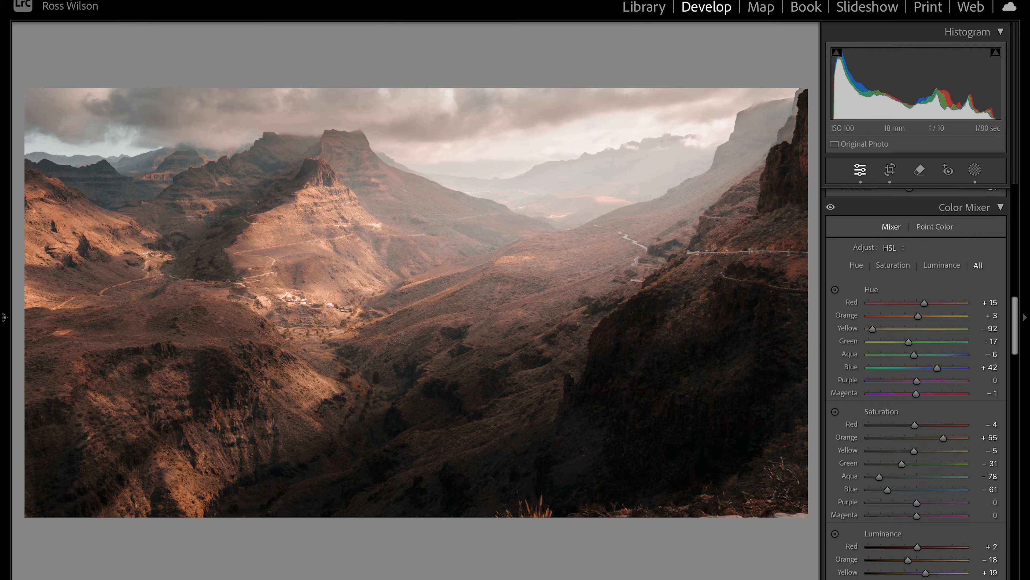
key("y")
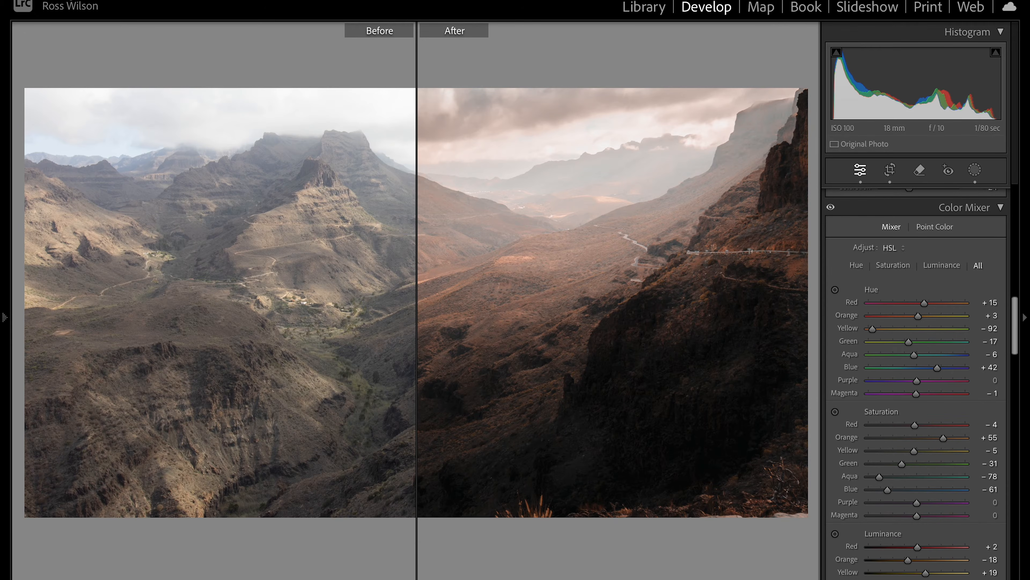
key("y")
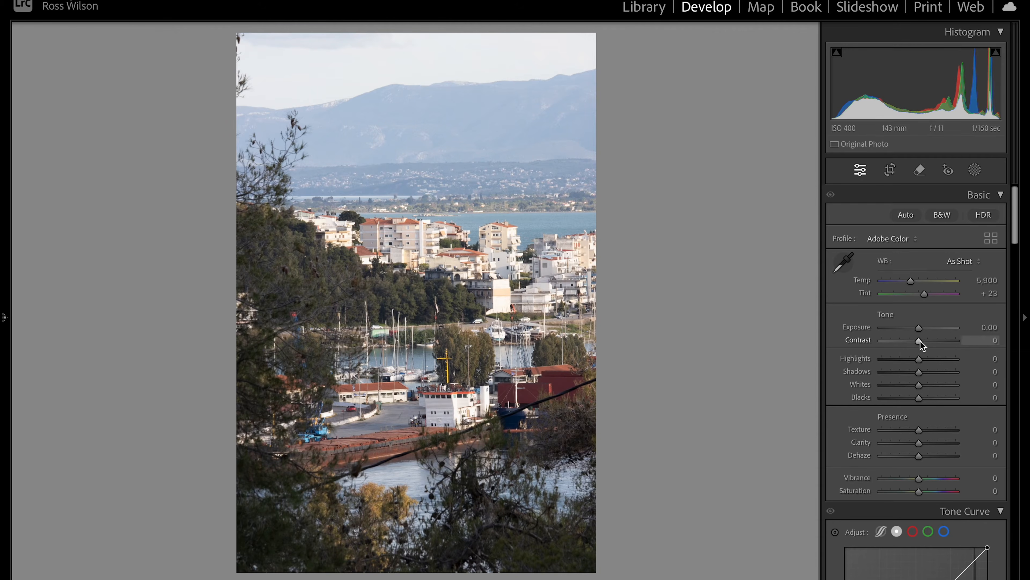
Drag the Basic panel's Contrast slider up to +37
left_click_drag(920, 341, 946, 340)
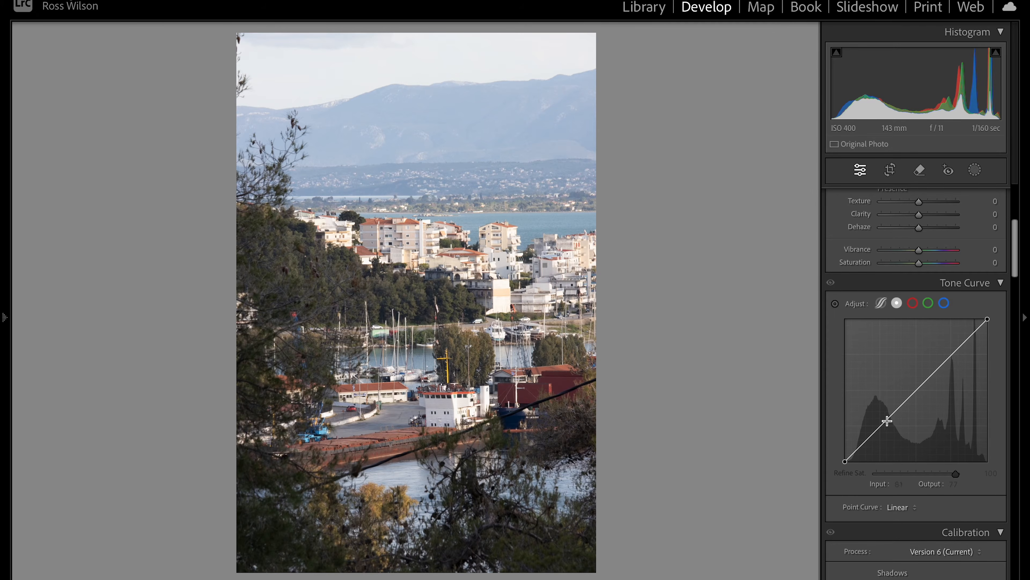
Add shadow, midtone and highlight curve points and pull them down, shadow point at 43/22
left_click(879, 427)
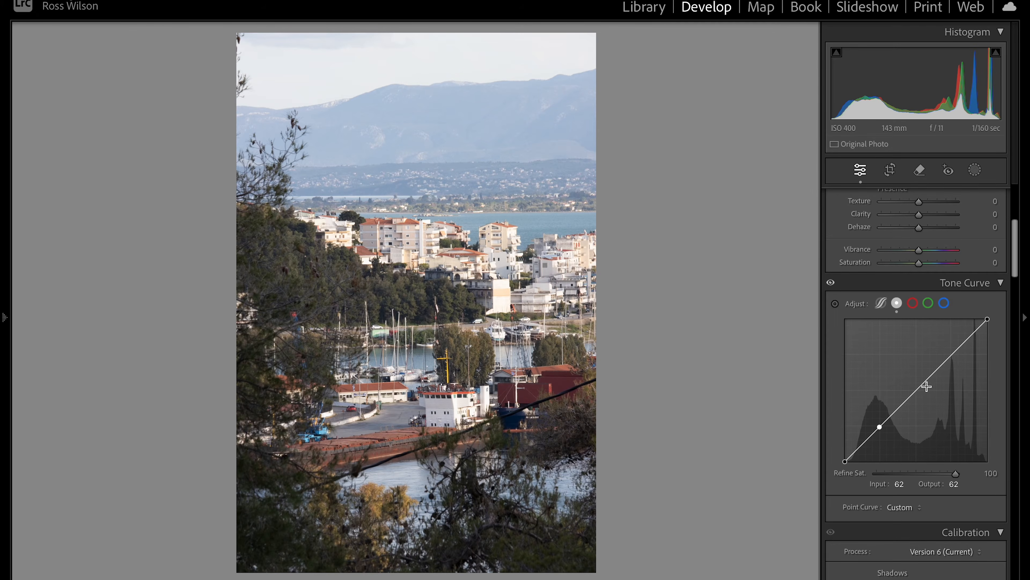
left_click(952, 353)
left_click_drag(881, 425, 884, 433)
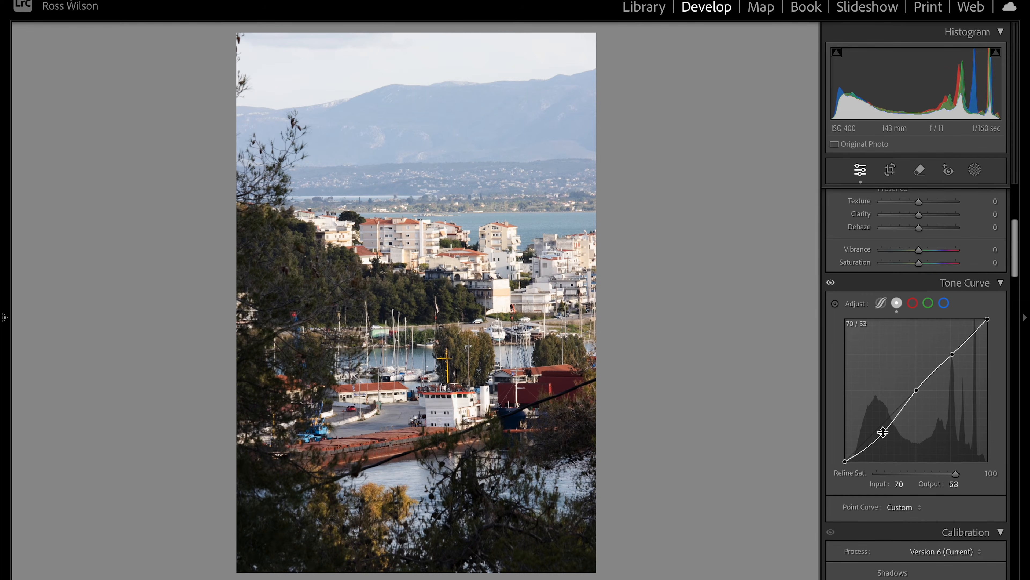
left_click_drag(952, 353, 950, 346)
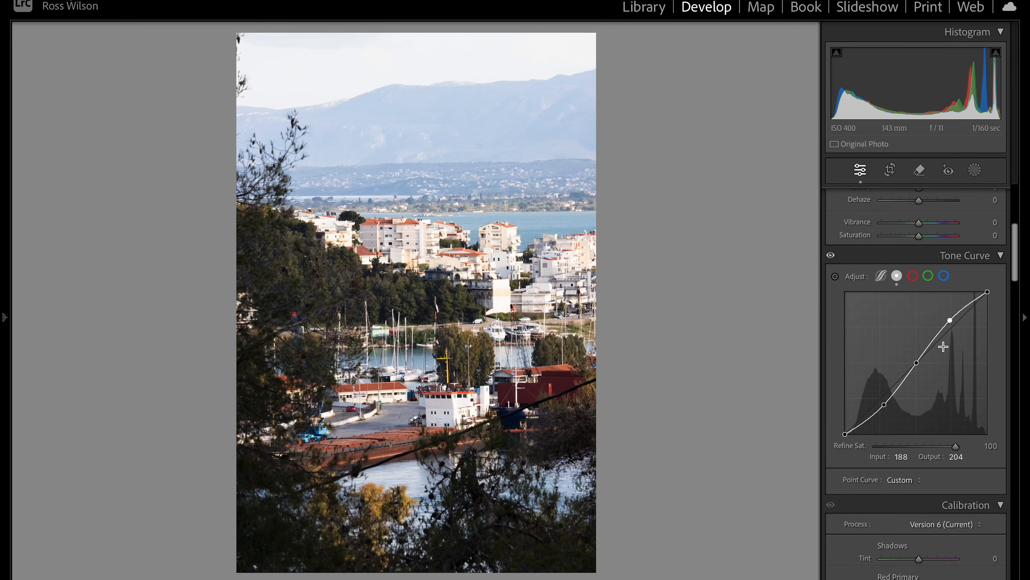
left_click_drag(951, 320, 956, 328)
mouse_move(918, 366)
left_mouse_down()
mouse_move(923, 375)
mouse_move(921, 367)
left_mouse_up()
left_click_drag(884, 405, 868, 423)
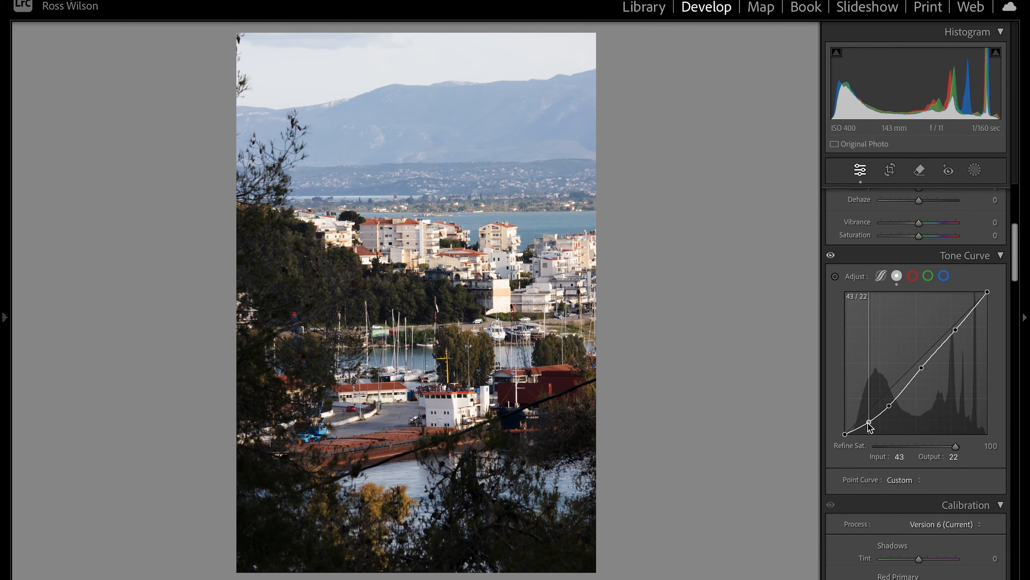
Try more Contrast, then add an upper curve point and set the midtone point to 138/111
scroll(881, 300, "up", 6)
mouse_move(919, 342)
left_mouse_down()
mouse_move(949, 340)
mouse_move(920, 338)
left_mouse_up()
scroll(921, 337, "down", 5)
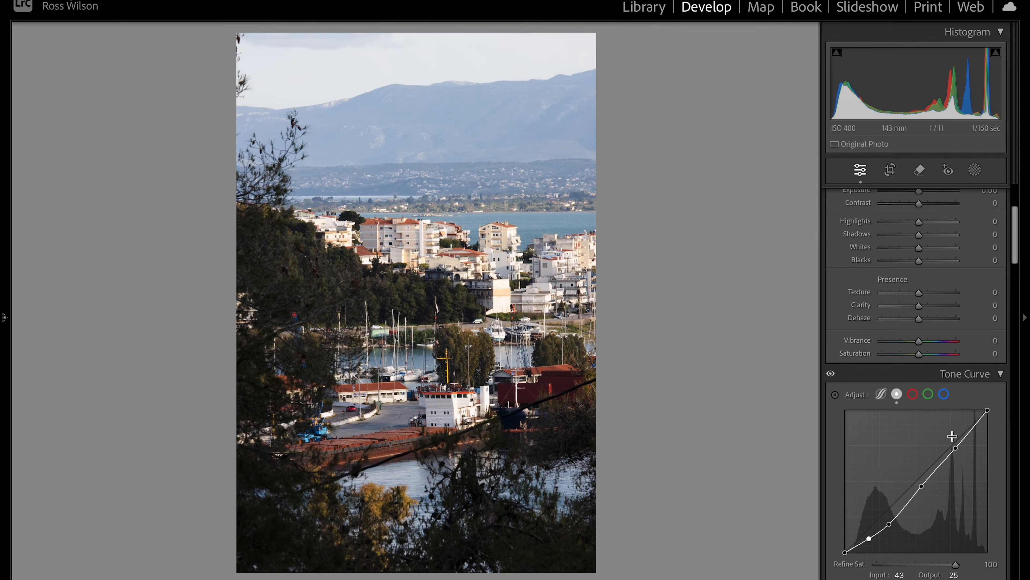
mouse_move(956, 447)
left_mouse_down()
mouse_move(955, 430)
mouse_move(954, 451)
left_mouse_up()
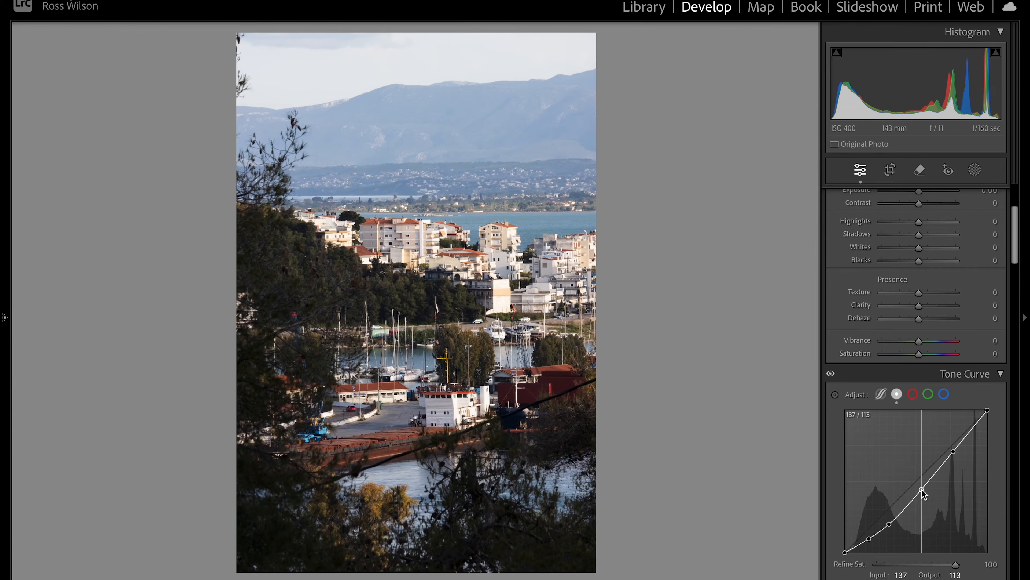
left_click_drag(924, 481, 923, 495)
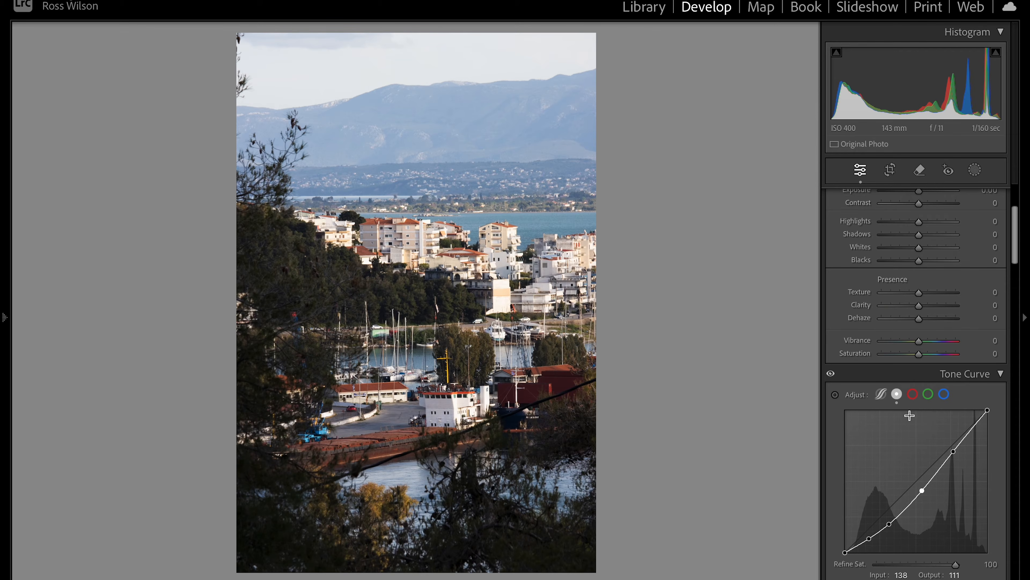
On the red channel curve, lift the highlights and pull the shadows down
scroll(910, 415, "down", 3)
left_click(913, 344)
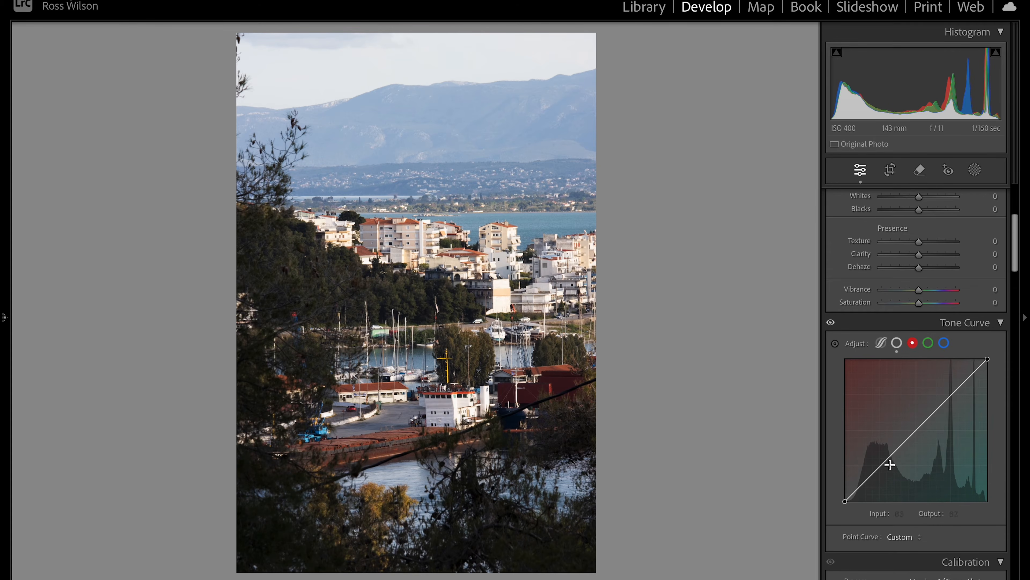
left_click_drag(951, 396, 949, 390)
left_click_drag(885, 465, 884, 470)
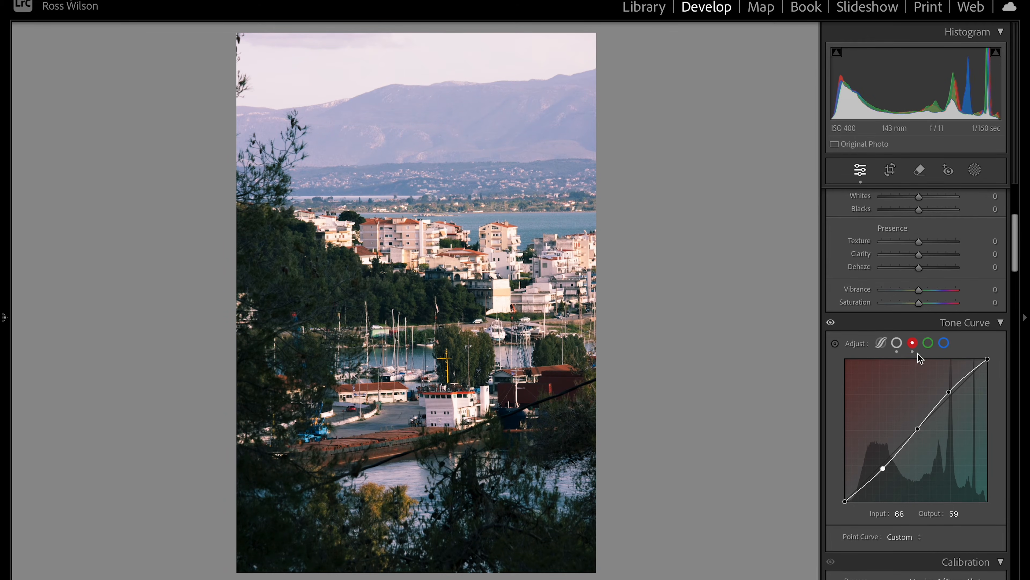
On the green channel curve, add a midpoint, lift highlights and lower shadows slightly
left_click(928, 343)
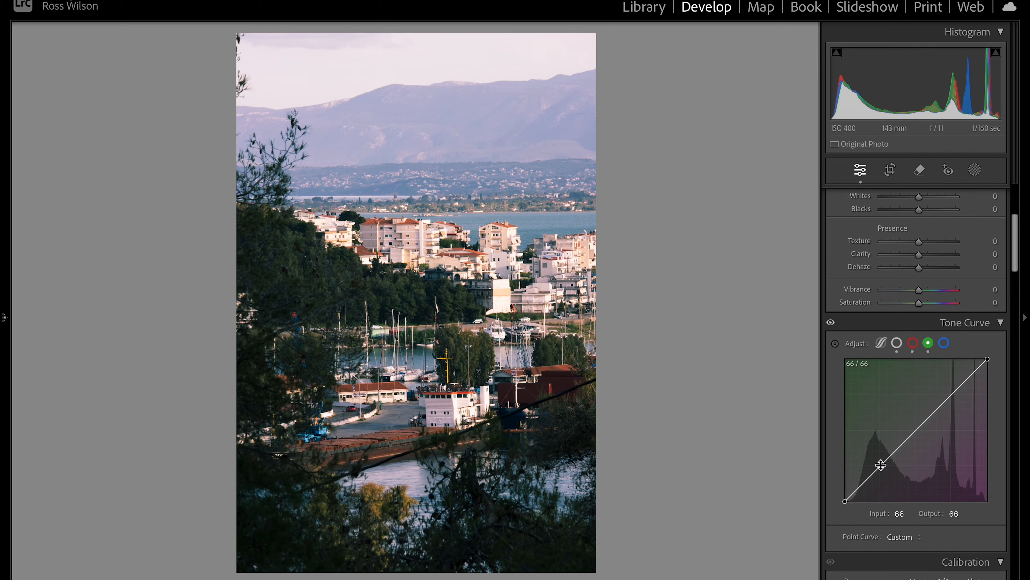
left_click(917, 430)
left_click_drag(949, 396, 951, 393)
left_click_drag(882, 466, 882, 467)
Shape the blue channel curve to points 65/59 and 185/196, then compare with curves hidden
left_click(945, 344)
left_click(915, 430)
left_click_drag(885, 463, 881, 468)
left_click_drag(951, 400, 948, 390)
left_click(831, 323)
left_click(830, 324)
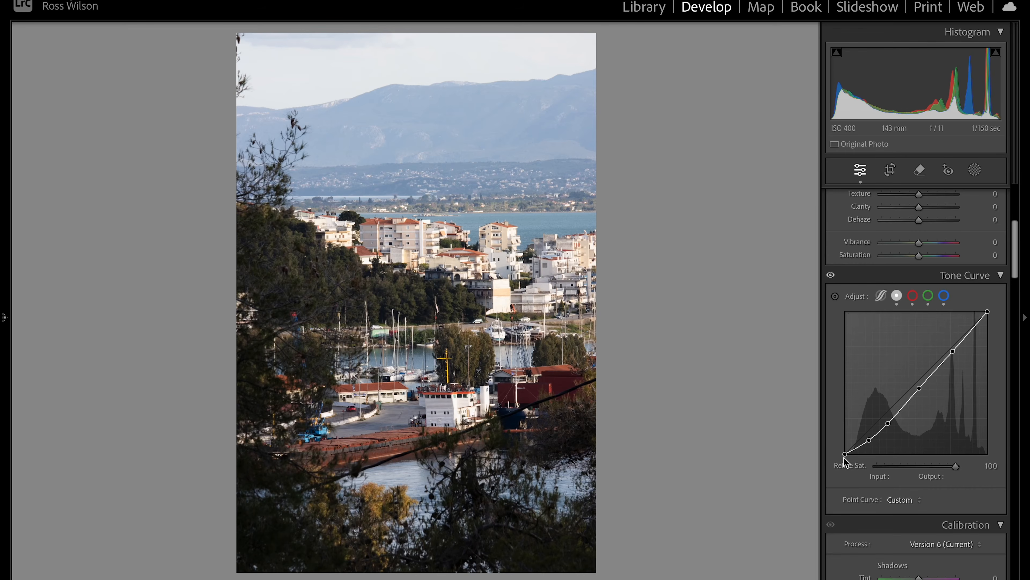
Raise the tone curve's black point to output 31 and nudge Highlights slightly brighter
left_click_drag(845, 453, 867, 442)
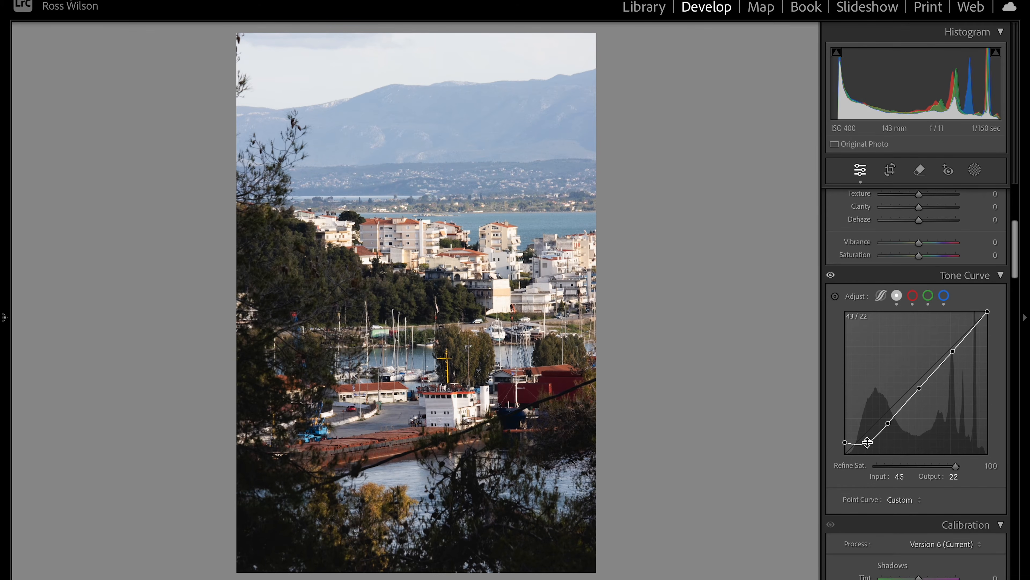
scroll(867, 442, "up", 5)
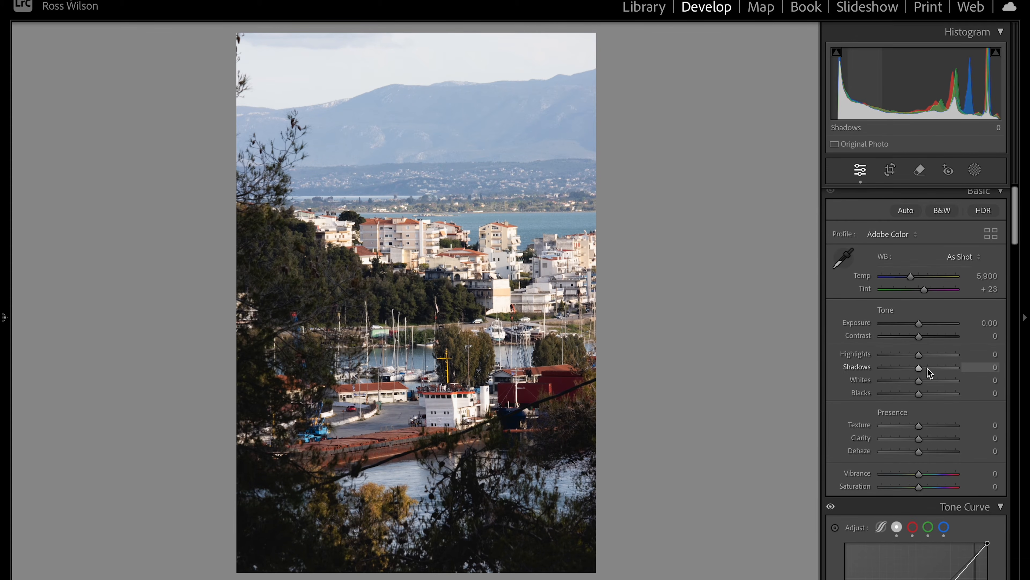
mouse_move(920, 358)
left_mouse_down()
mouse_move(906, 358)
mouse_move(921, 360)
mouse_move(914, 395)
mouse_move(939, 381)
mouse_move(895, 357)
mouse_move(935, 358)
mouse_move(889, 364)
mouse_move(944, 364)
mouse_move(880, 378)
mouse_move(922, 375)
left_mouse_up()
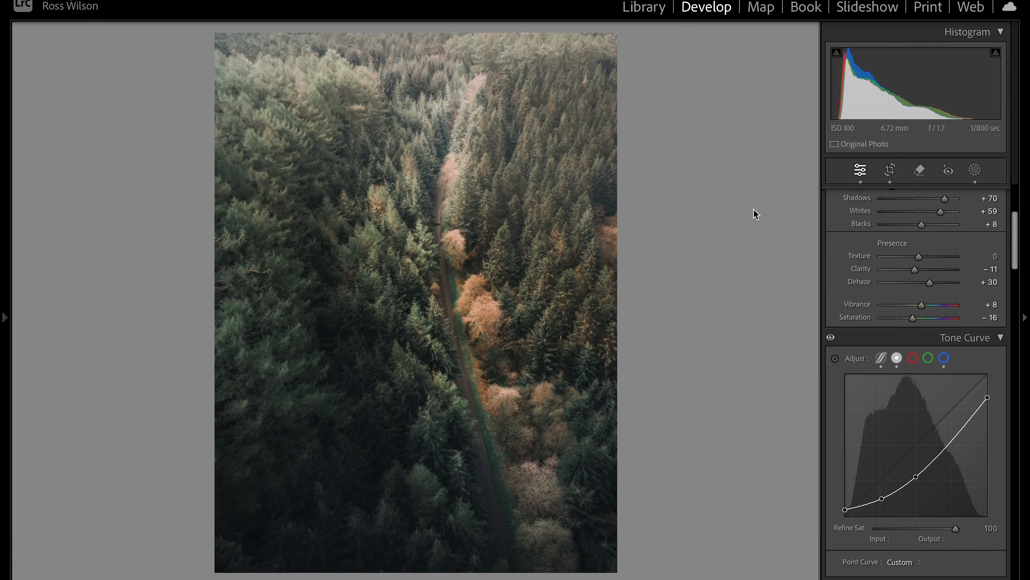
Open the forest photo's masks and hide, then re-show, all mask effects to compare
left_click(974, 171)
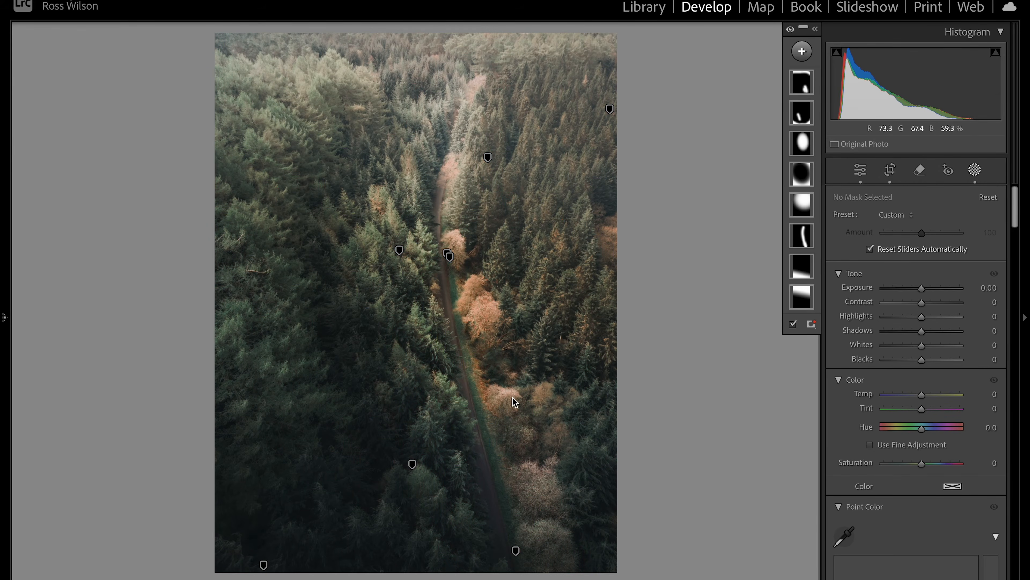
left_click(791, 32)
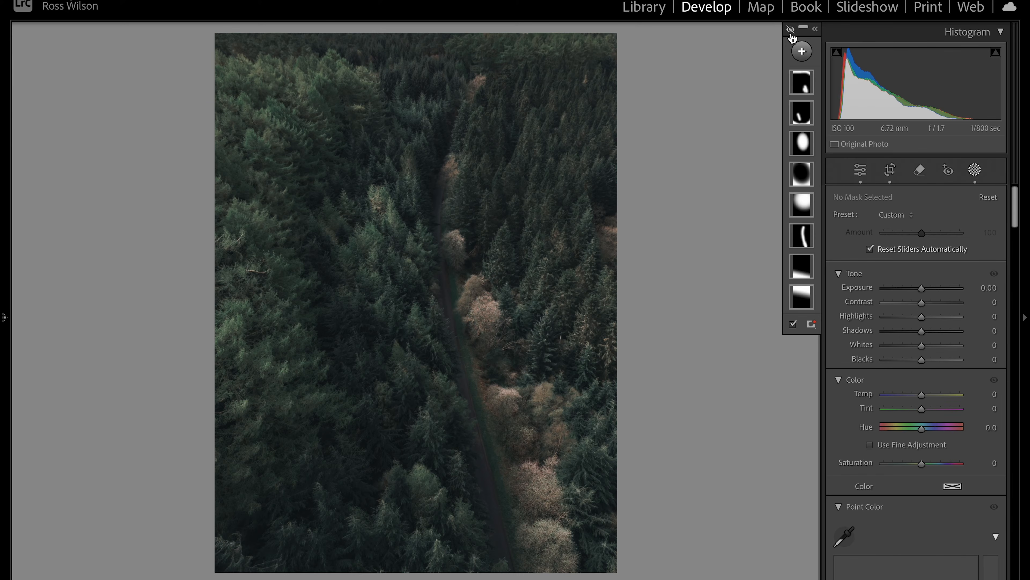
left_click(791, 32)
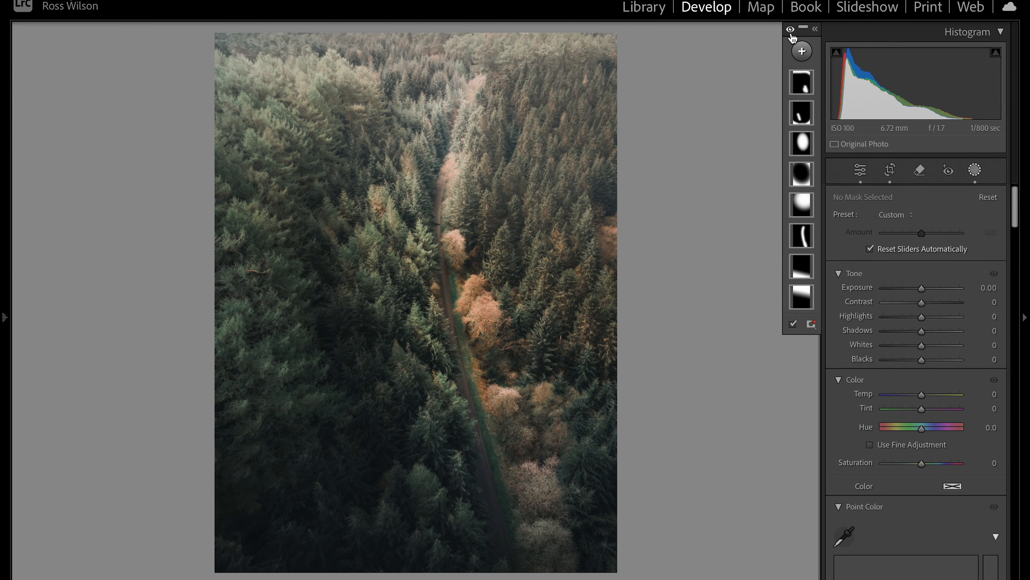